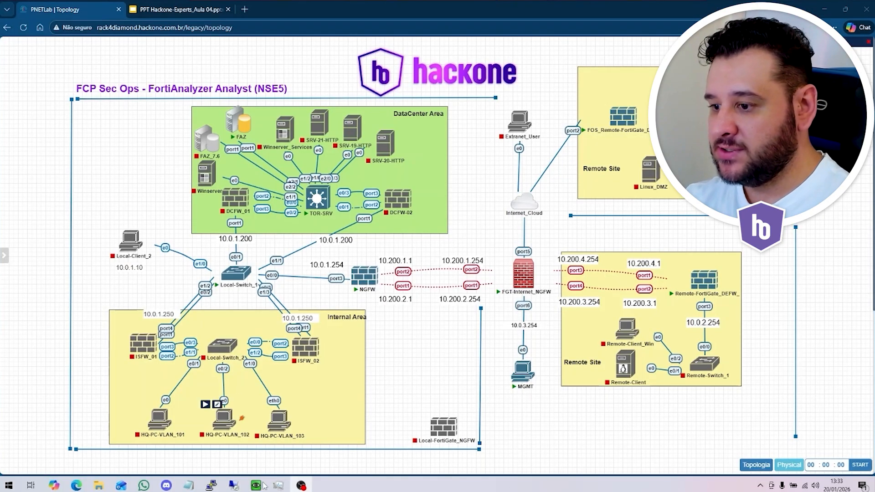
# - Switch to the QEMU Windows virtual machine and open the Download Anti Malware Testfile page on the EICAR website
pyautogui.click(264, 486)
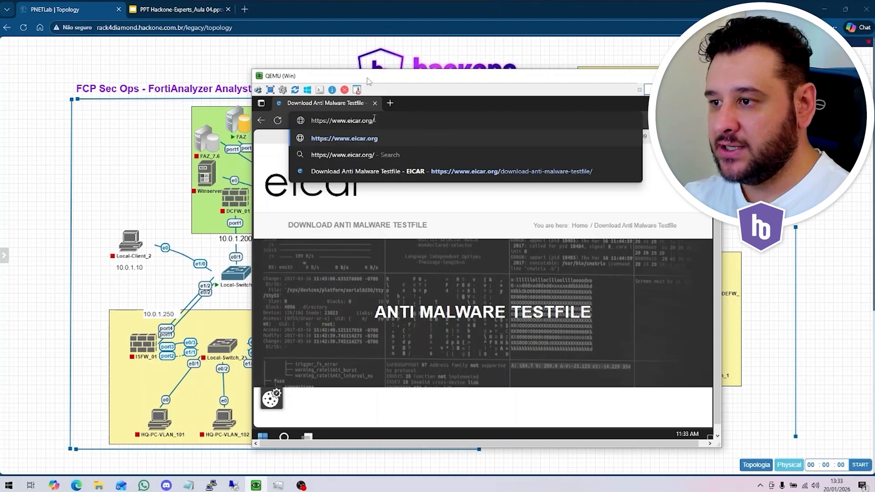
pyautogui.moveTo(370, 83); pyautogui.dragTo(313, 75)
pyautogui.click(643, 180)
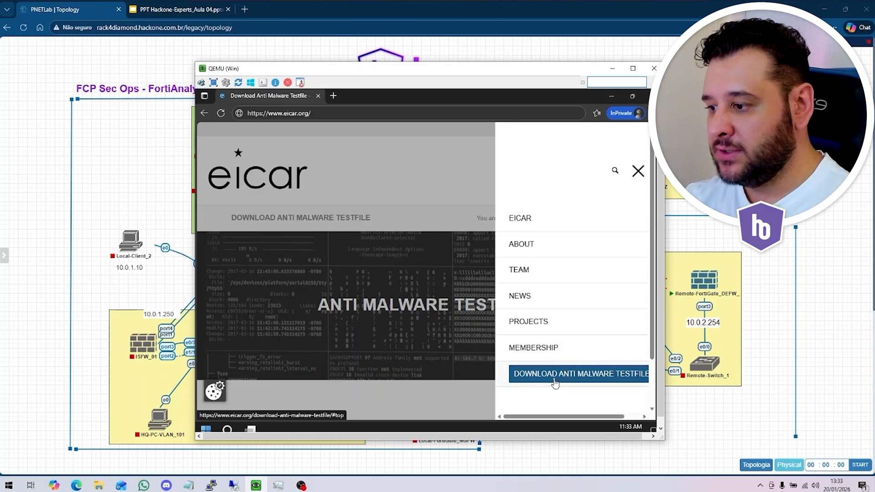
pyautogui.click(555, 382)
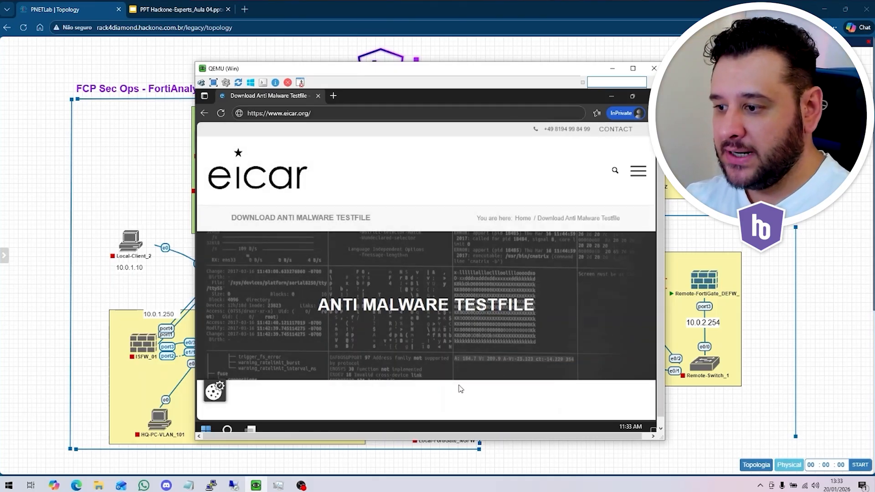
# - Open the EICAR.COM.ZIP download link from the Download Area in a new browser tab and view that tab
pyautogui.scroll(-10, 486, 307)
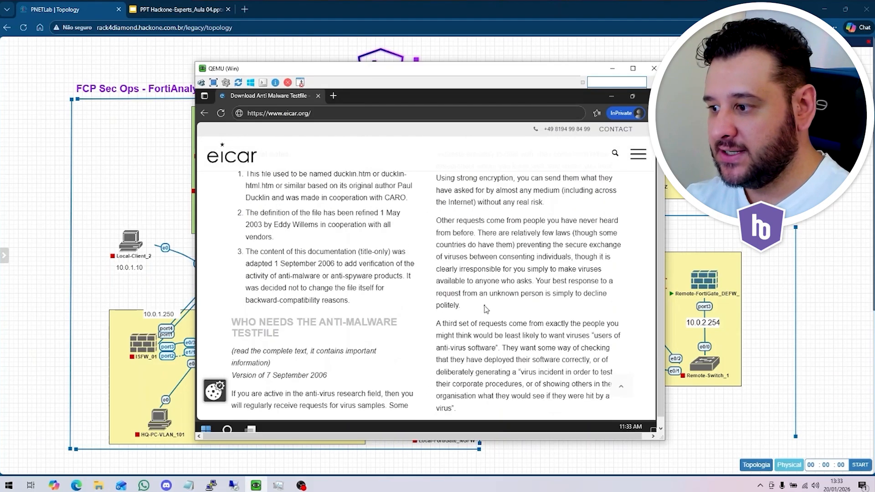
pyautogui.scroll(-10, 485, 307)
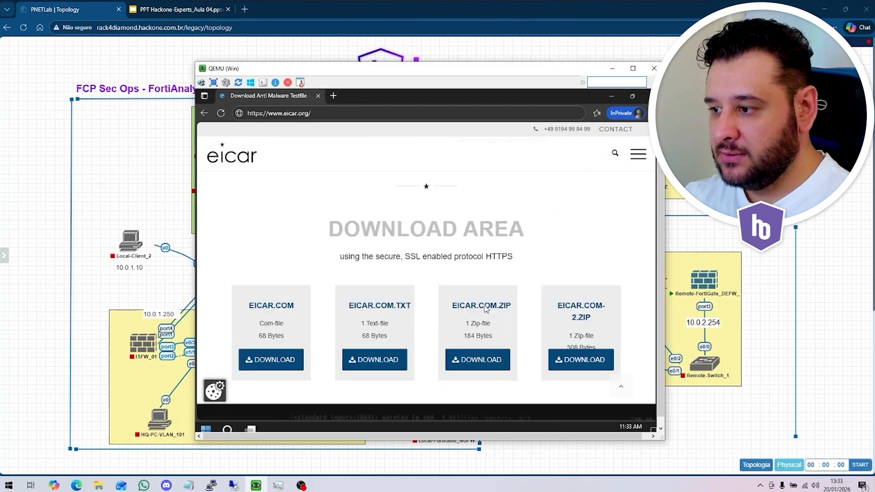
pyautogui.rightClick(482, 269)
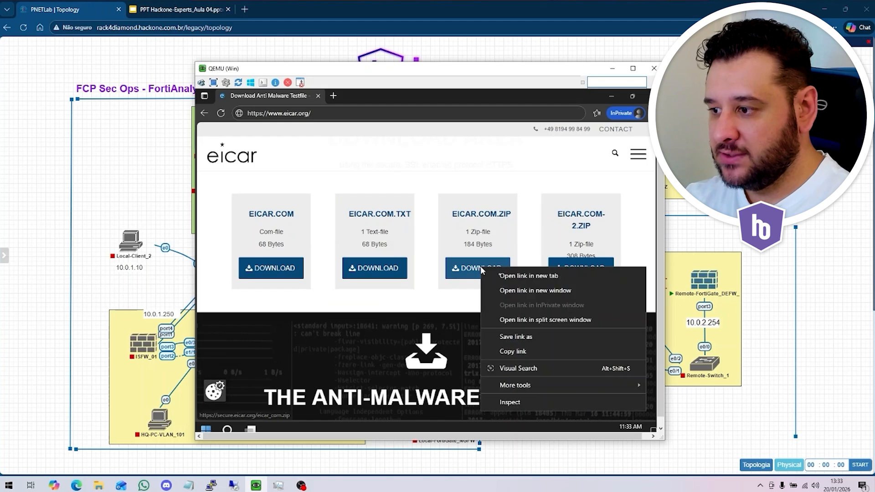
pyautogui.click(513, 276)
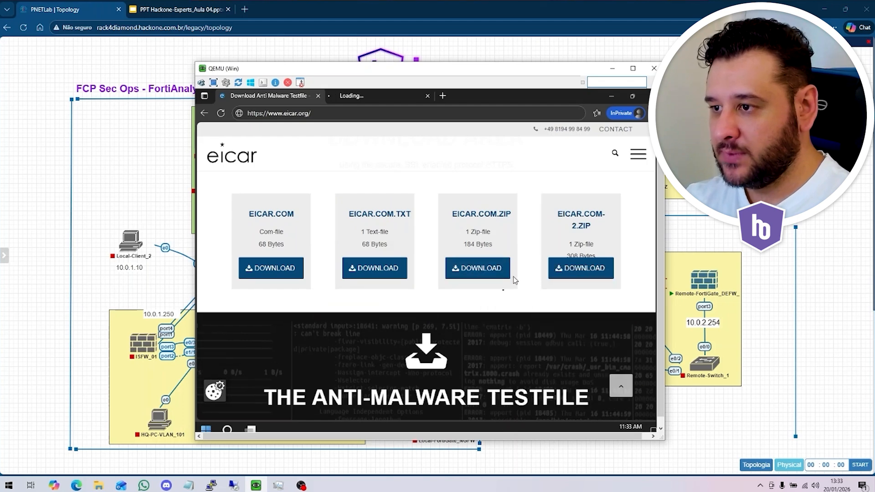
pyautogui.click(358, 98)
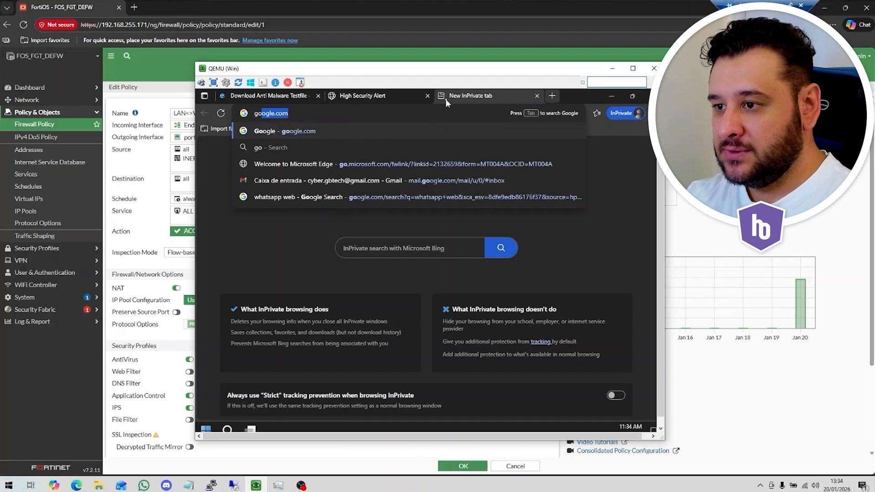
# - Search Google for "ransomware download" in a new tab and open the GitHub Ransomware-Samples result
pyautogui.press('Return')
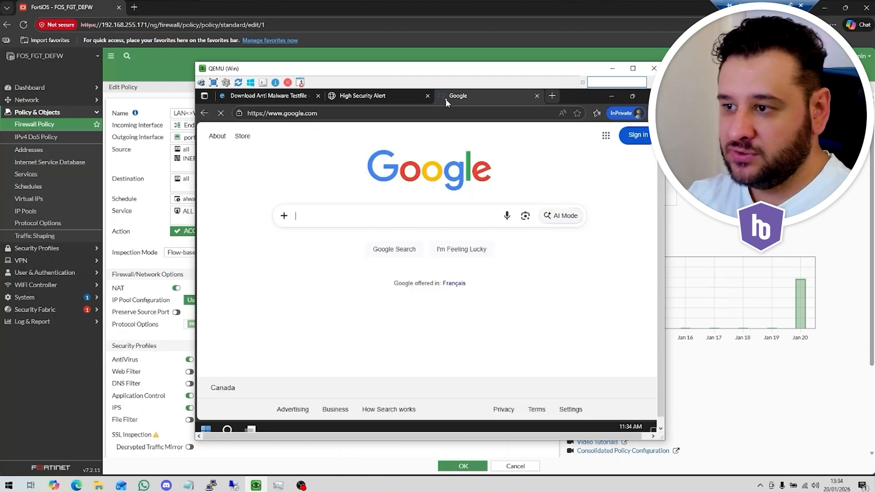
pyautogui.write('ransomware download')
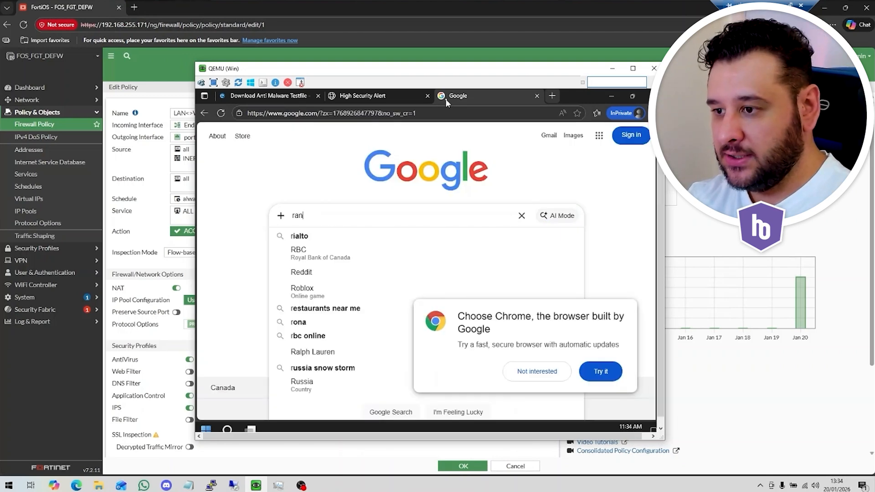
pyautogui.press('Return')
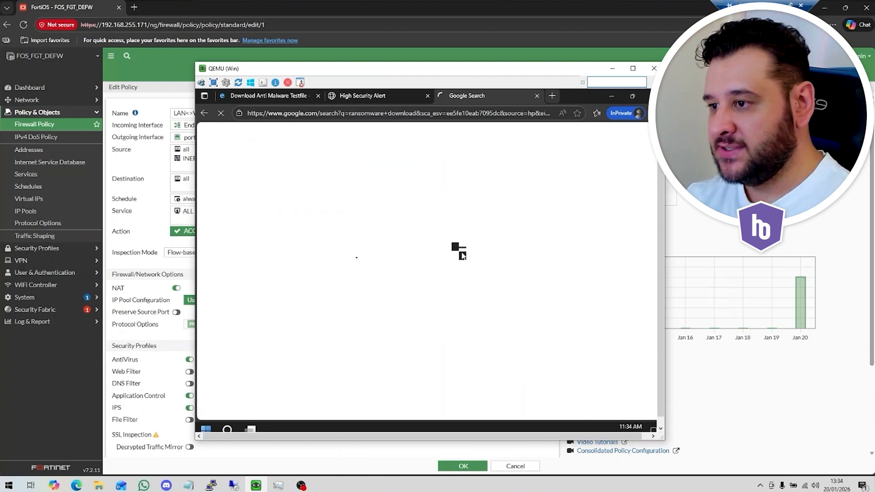
pyautogui.scroll(-6, 324, 257)
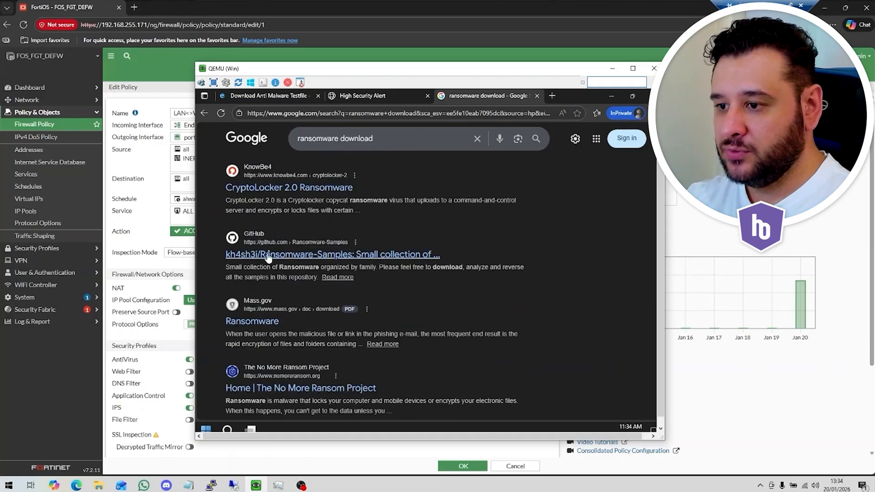
pyautogui.click(364, 258)
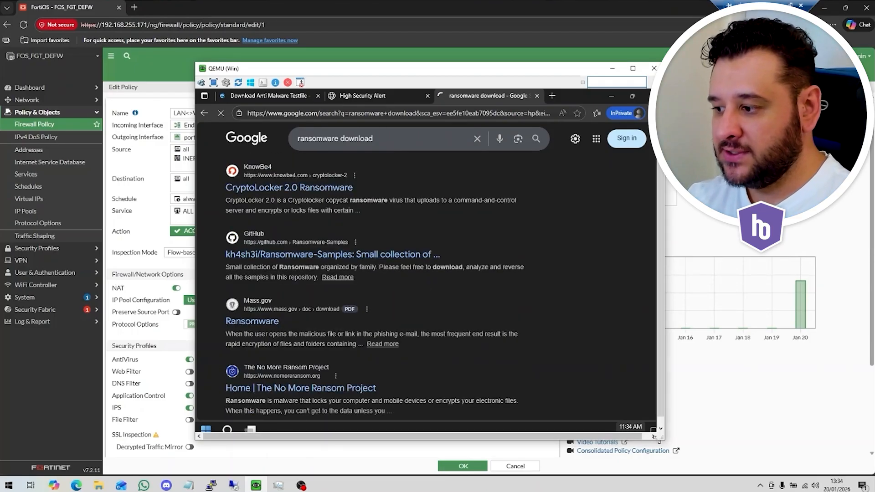
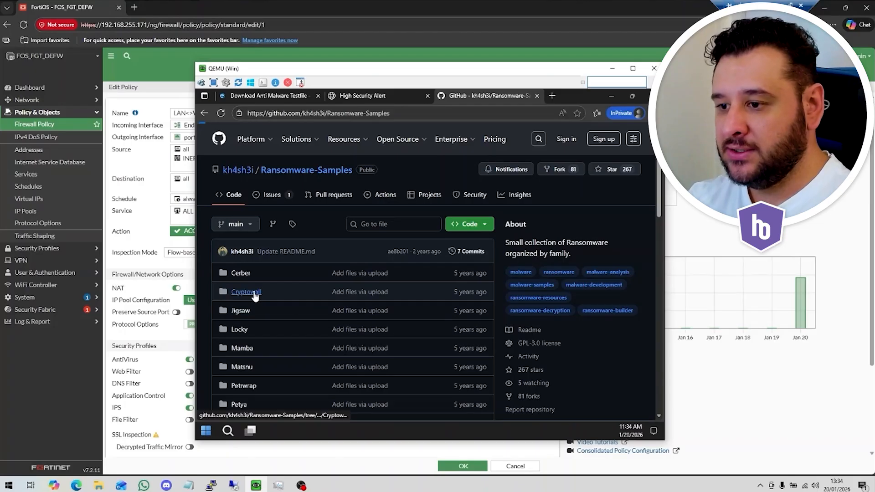
# - Open Ransomware.Cryptowall.zip in the repository's Cryptowall folder and try to download its raw file
pyautogui.click(255, 294)
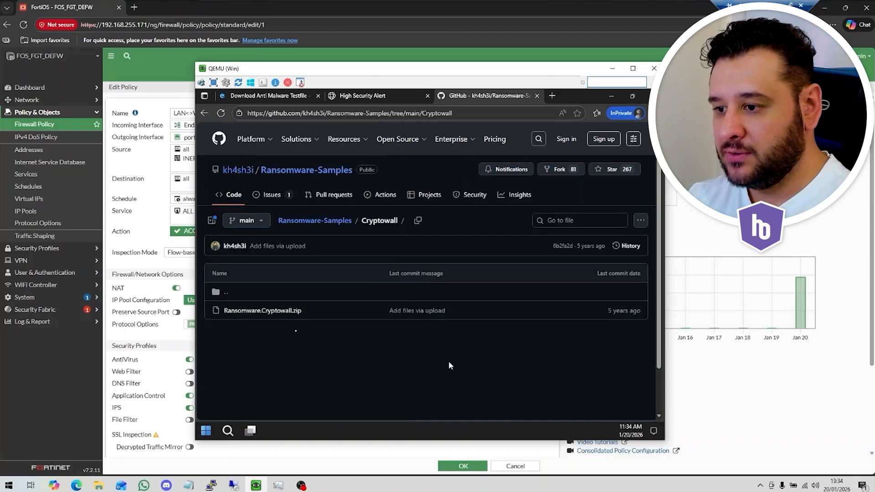
pyautogui.click(289, 315)
pyautogui.click(418, 293)
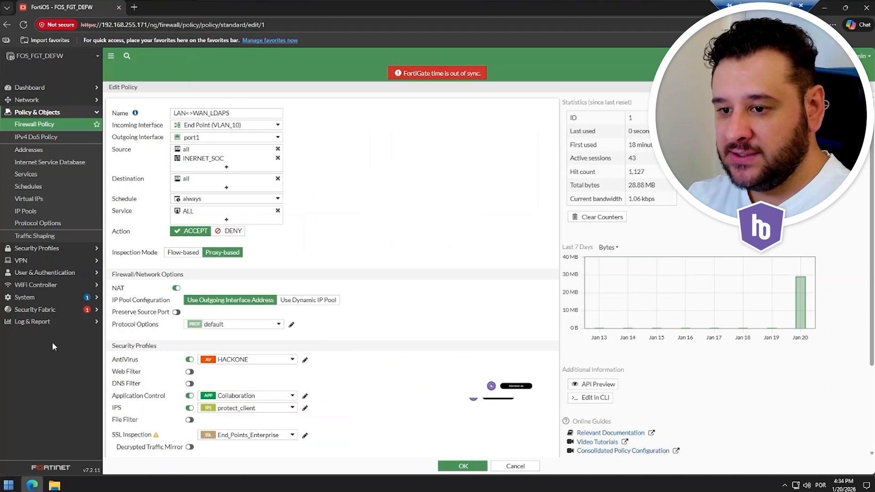
# - Return to the FortiGate interface and open the detailed security event logs
pyautogui.click(28, 322)
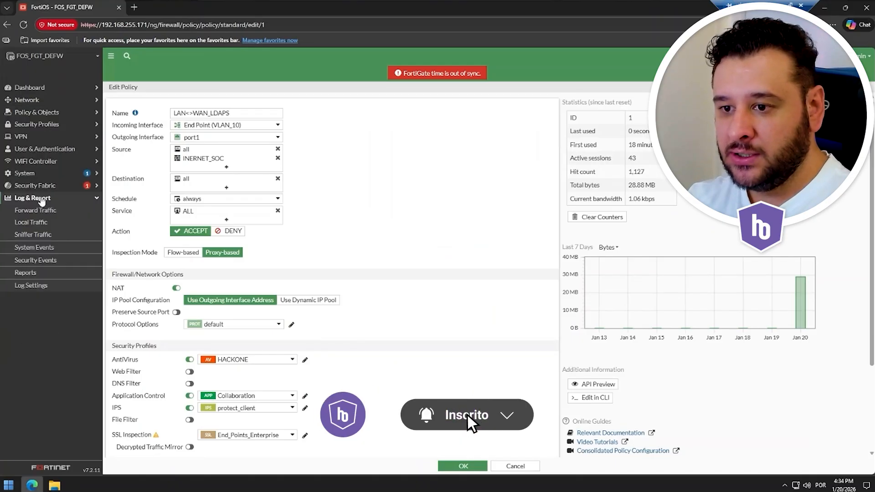
pyautogui.click(36, 260)
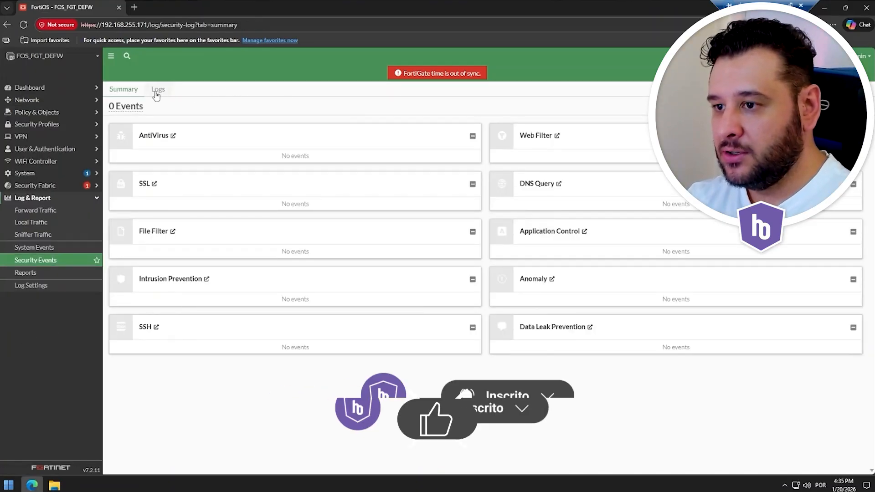
pyautogui.click(158, 89)
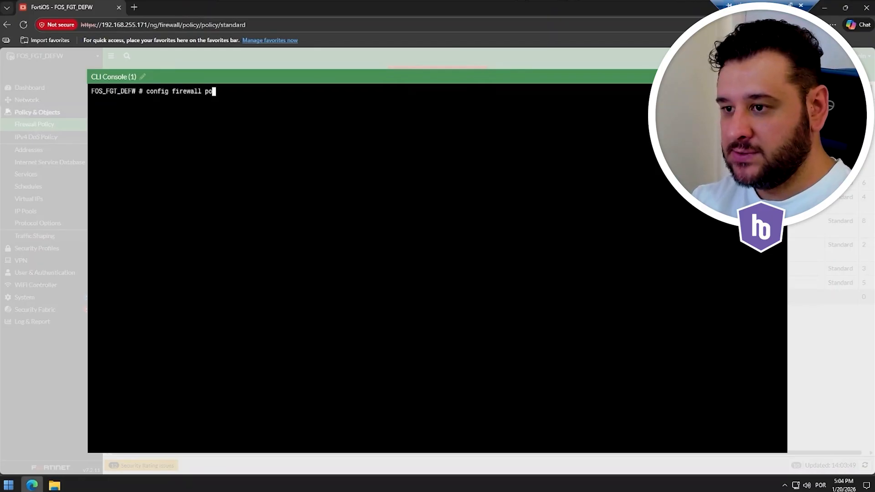
# - Enter the firewall policy configuration in the CLI console, edit policy 1 and show its settings
pyautogui.write('licy')
pyautogui.press('Return')
pyautogui.write('edit 1')
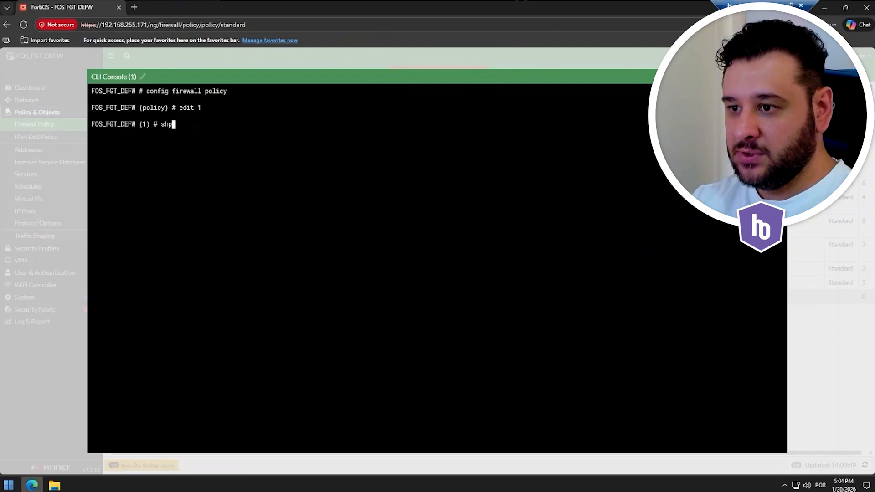
pyautogui.write('ow')
pyautogui.press('Return')
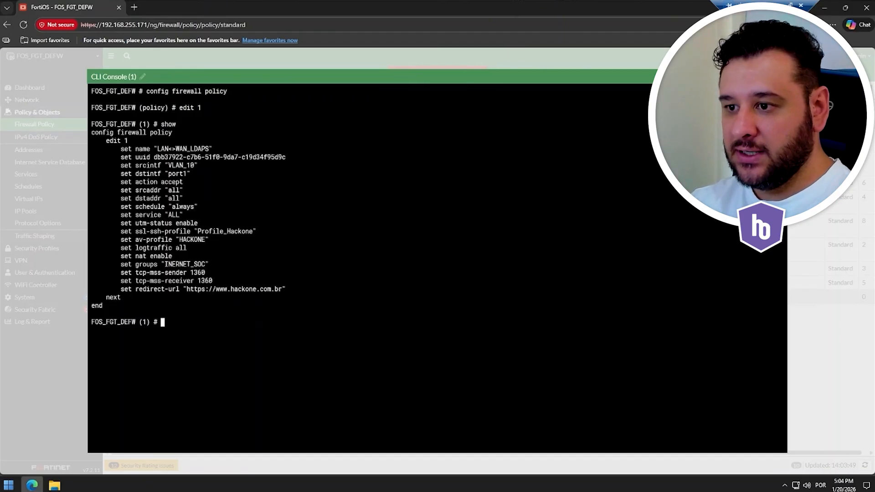
# - Check the name of policy LAN<>WAN_LDAPS, list its inspection-mode options, set the inspection mode and end the configuration
pyautogui.moveTo(157, 141); pyautogui.dragTo(190, 149)
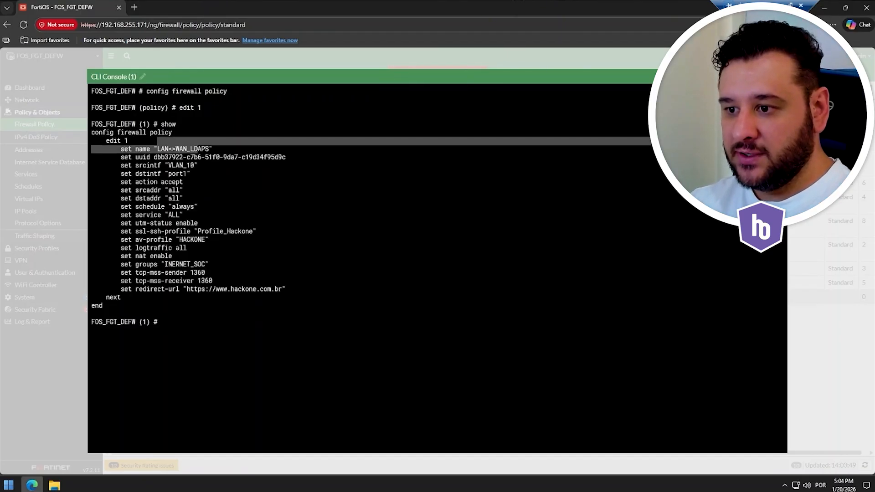
pyautogui.click(198, 149)
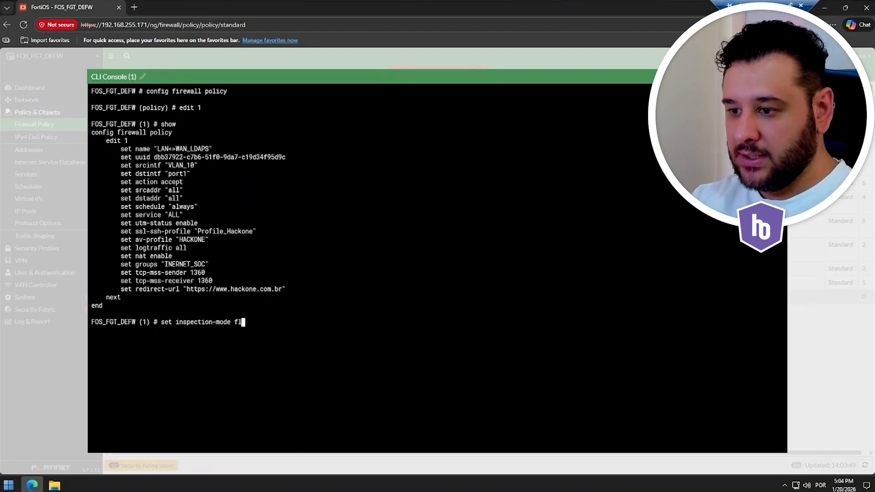
pyautogui.press('?')
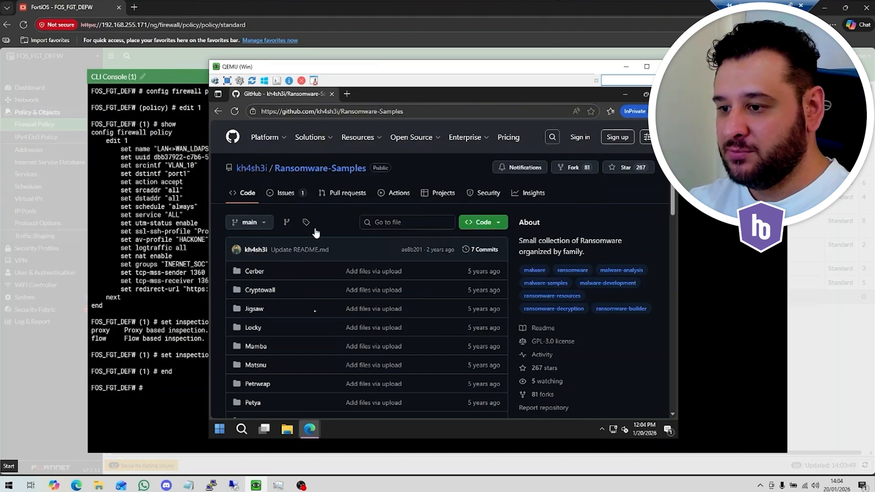
# - Switch to the Windows virtual machine, open Ransomware.Cryptowall.zip from the Cryptowall folder and try to download its raw file
pyautogui.click(259, 290)
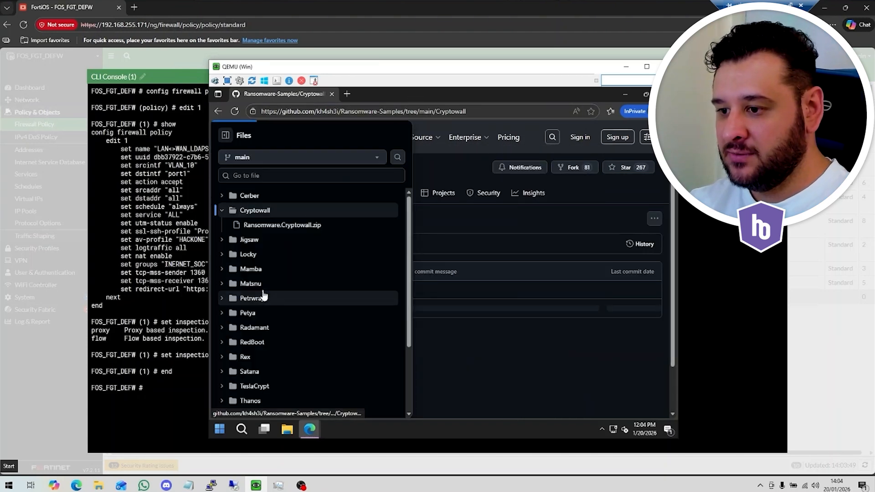
pyautogui.click(476, 349)
pyautogui.click(266, 309)
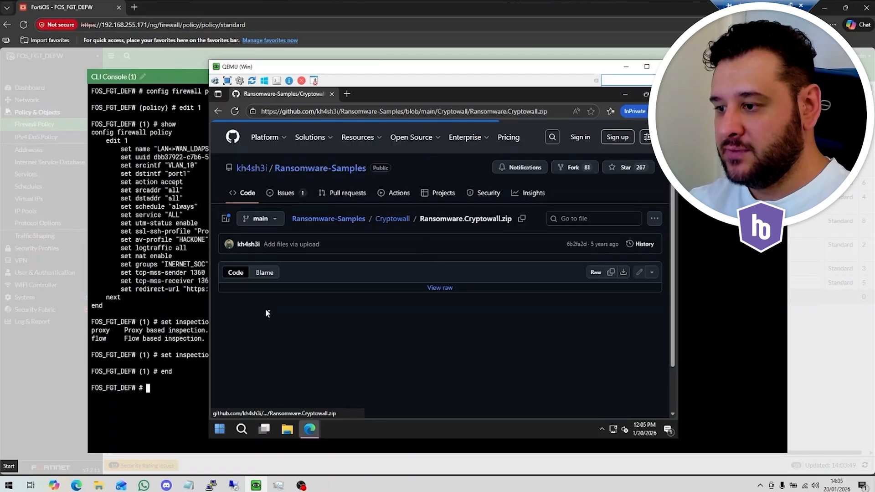
pyautogui.click(436, 289)
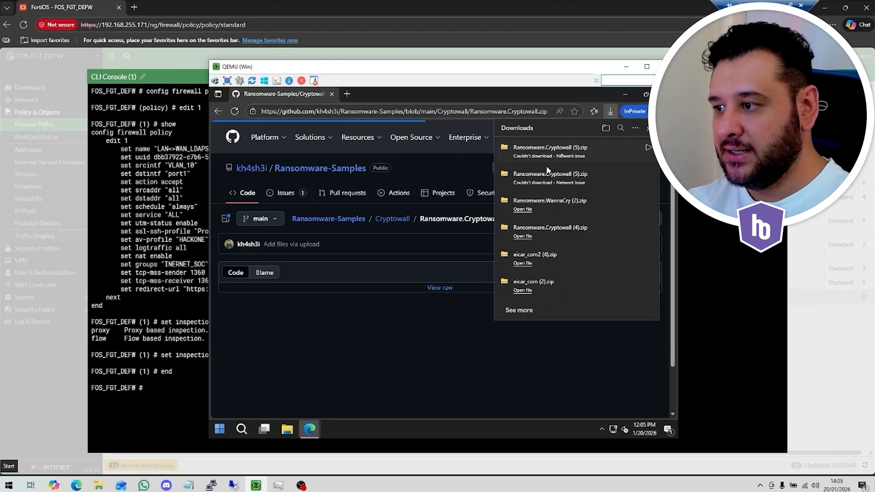
# - Go back to the Ransomware-Samples root, open Ransomware.WannaCry.zip from the WannaCry folder and try to download its raw file
pyautogui.click(334, 222)
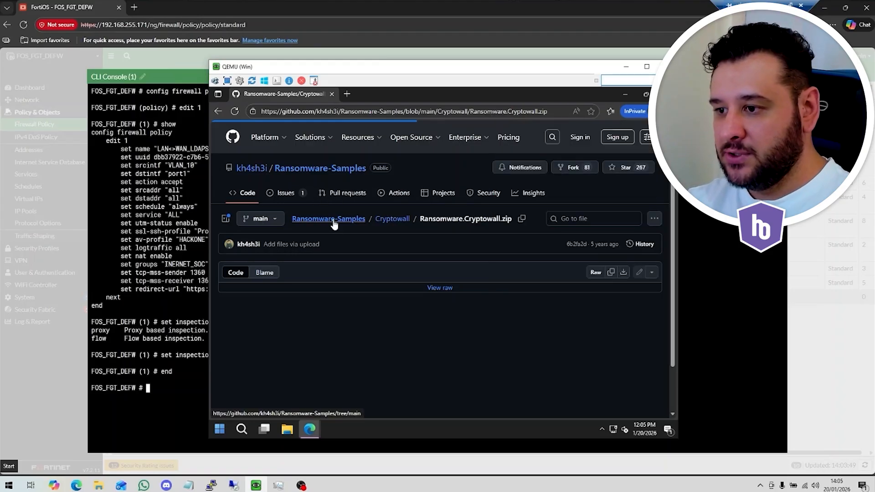
pyautogui.scroll(-10, 321, 219)
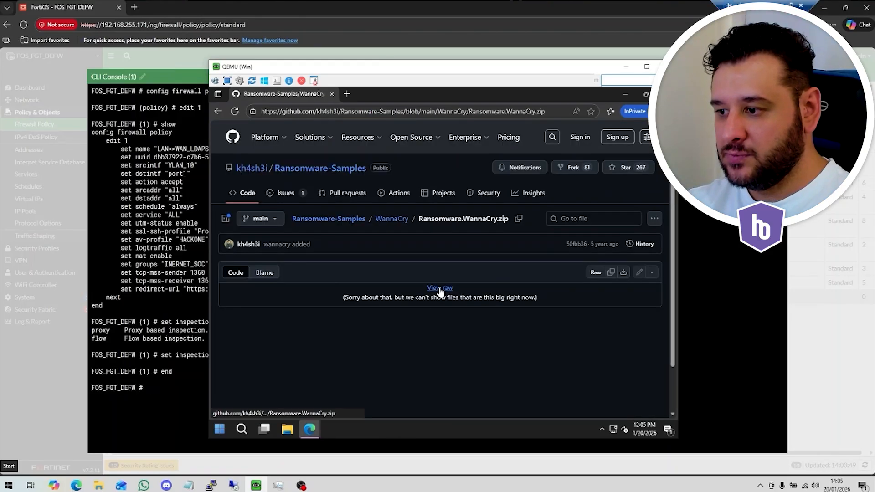
pyautogui.click(440, 287)
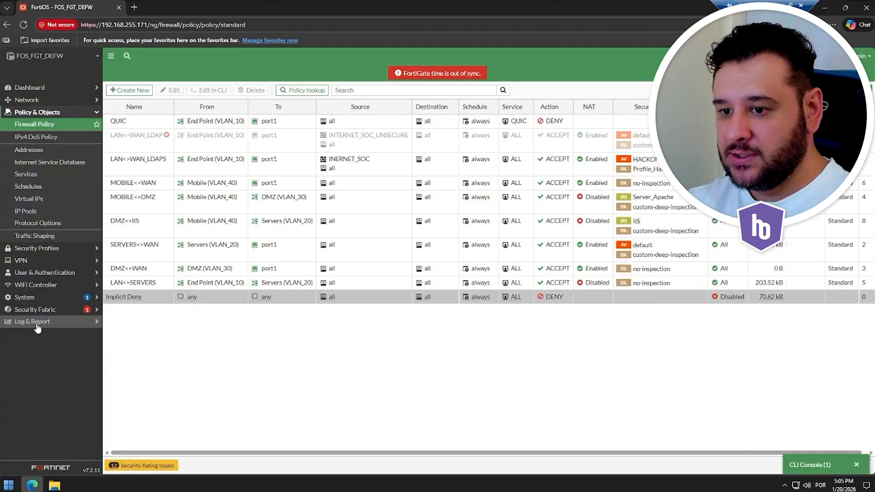
# - Return to the FortiGate interface and view the antivirus logs under Security Events
pyautogui.click(37, 322)
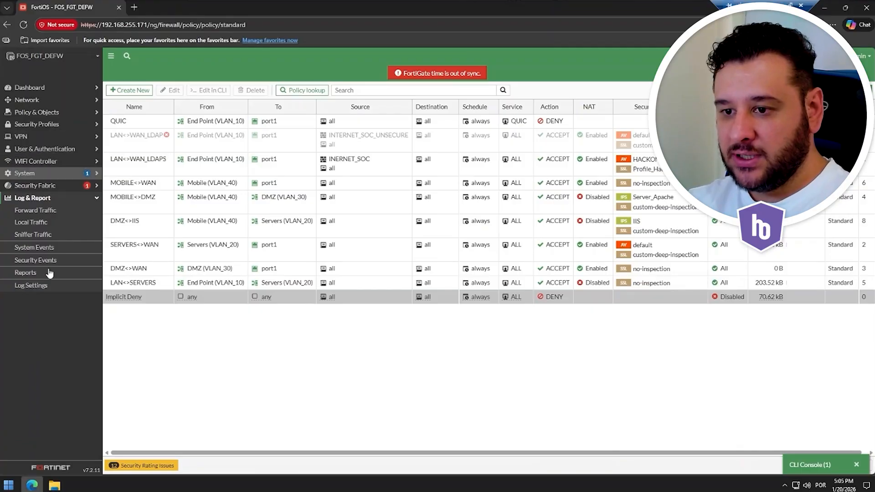
pyautogui.click(45, 261)
pyautogui.click(158, 90)
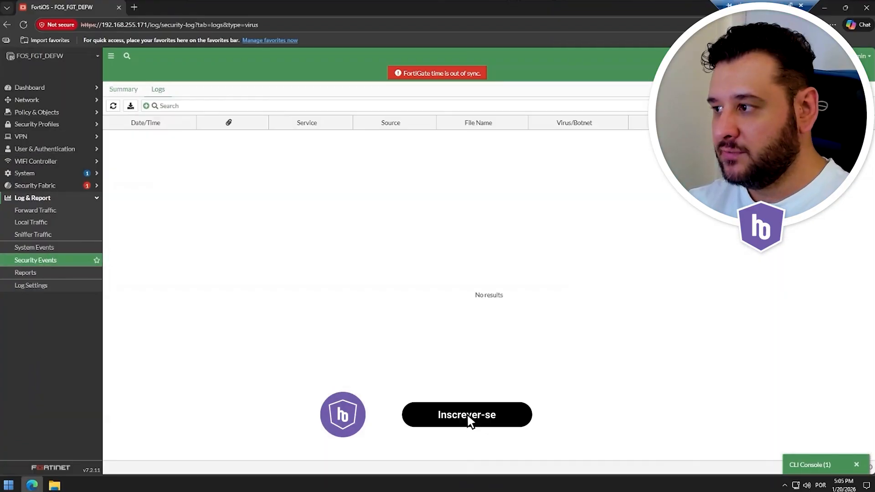